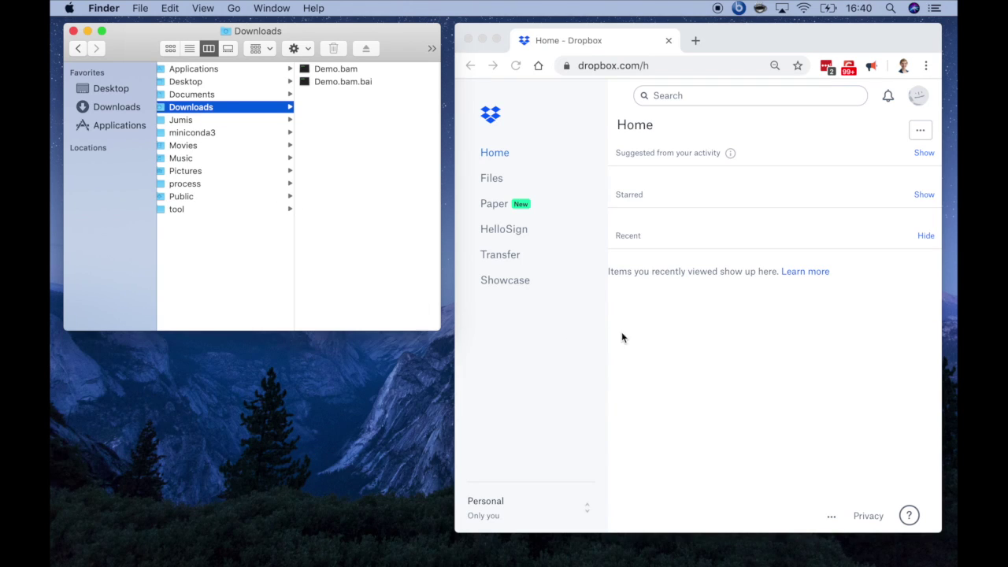
Upload Demo.bam and Demo.bam.bai from Downloads into the top-level Dropbox folder.
{"action": "left_click", "coordinate": [919, 131]}
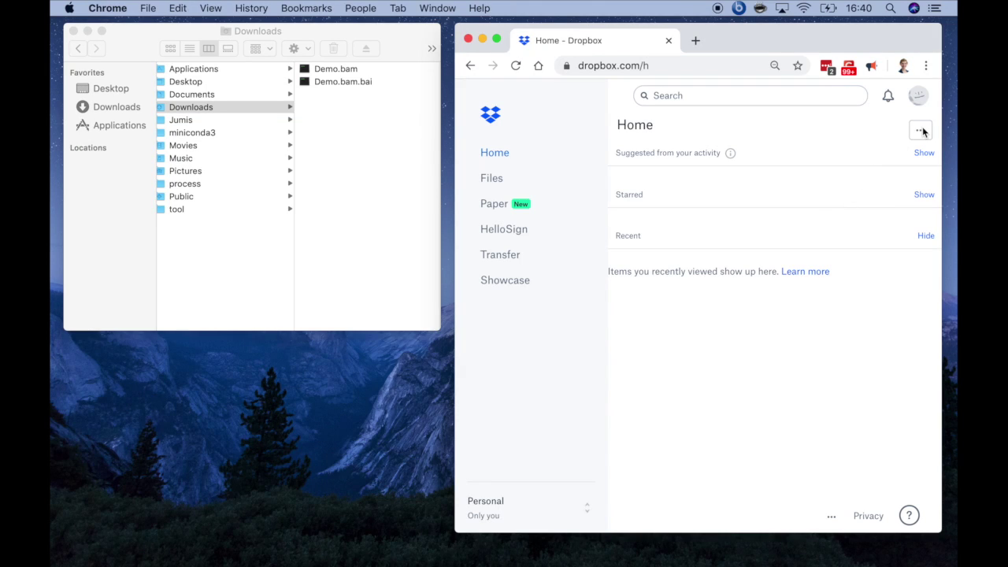
{"action": "left_click", "coordinate": [922, 131]}
{"action": "left_click", "coordinate": [884, 166]}
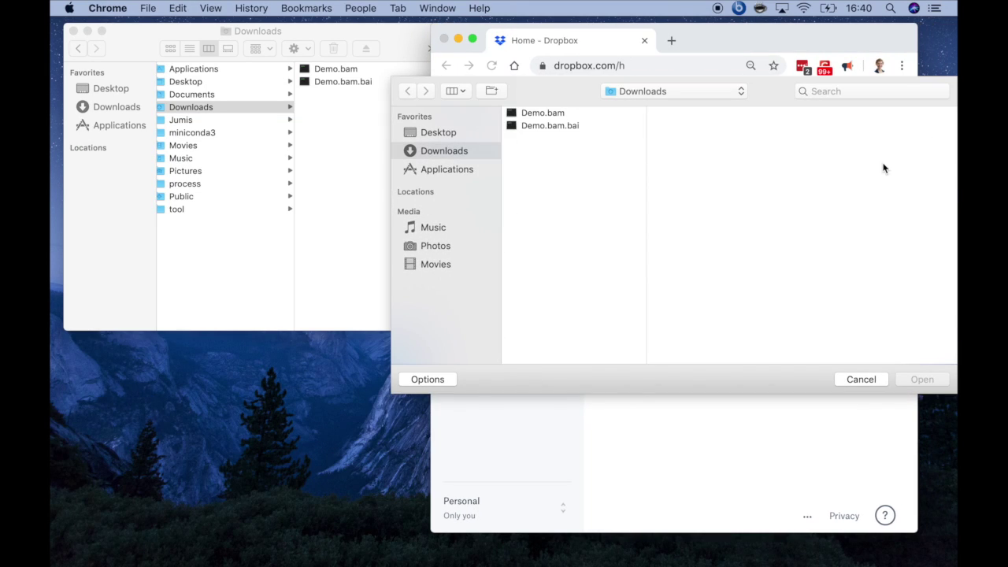
{"action": "left_click", "coordinate": [560, 113]}
{"action": "left_click", "coordinate": [561, 125], "text": "shift"}
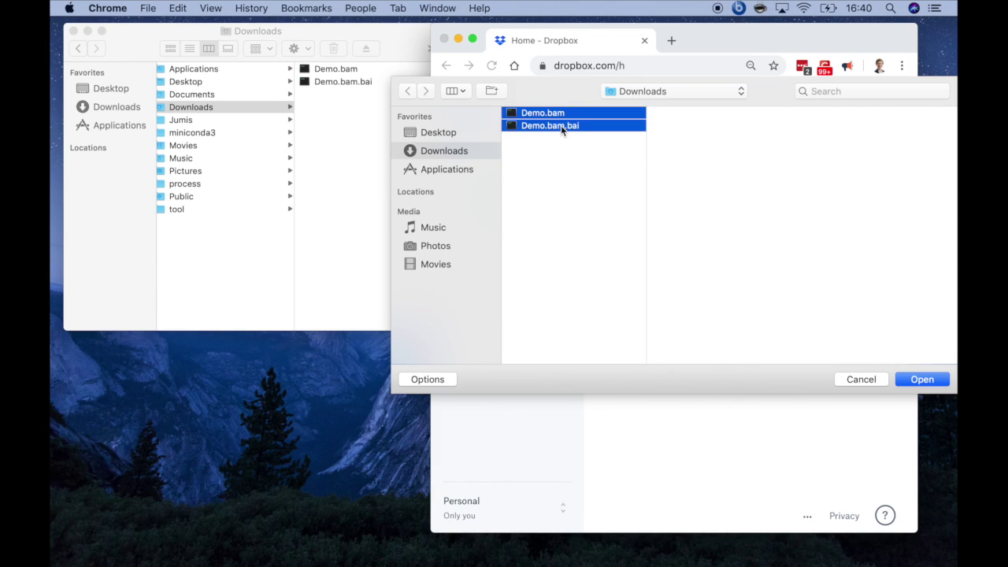
{"action": "left_click", "coordinate": [915, 381]}
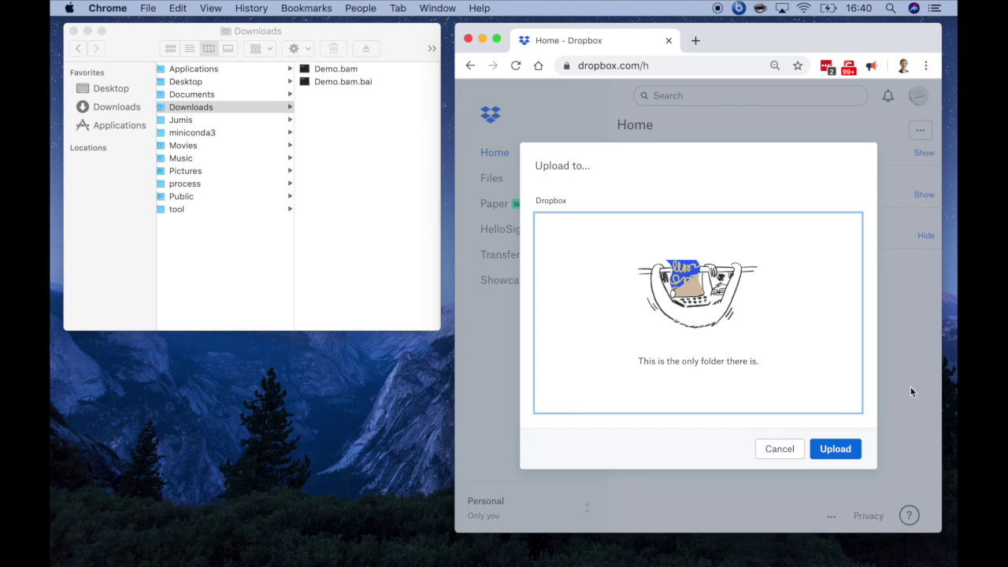
{"action": "left_click", "coordinate": [825, 451]}
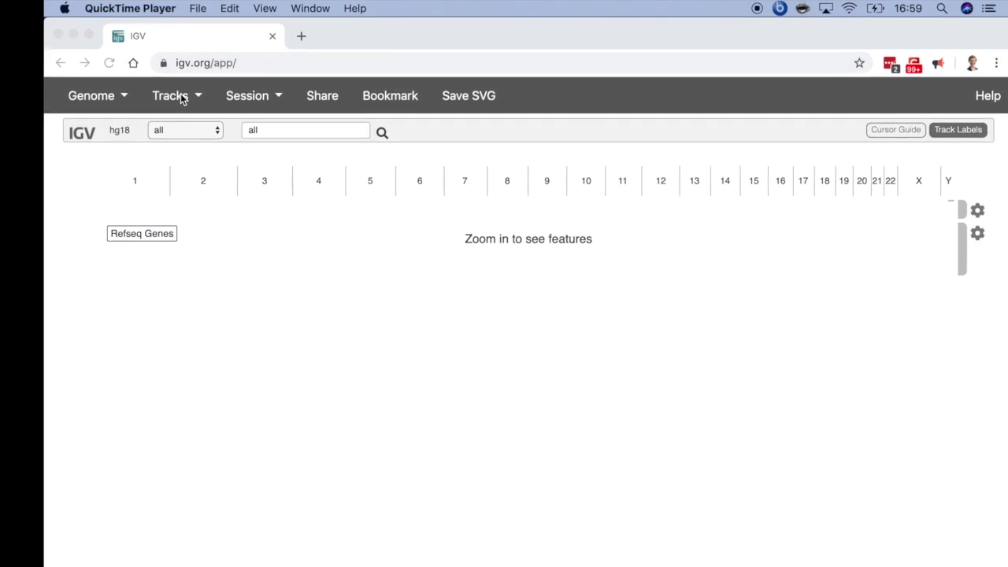
Sign in to Dropbox and load Demo.bam with its Demo.bam.bai index as an IGV track.
{"action": "left_click", "coordinate": [181, 90]}
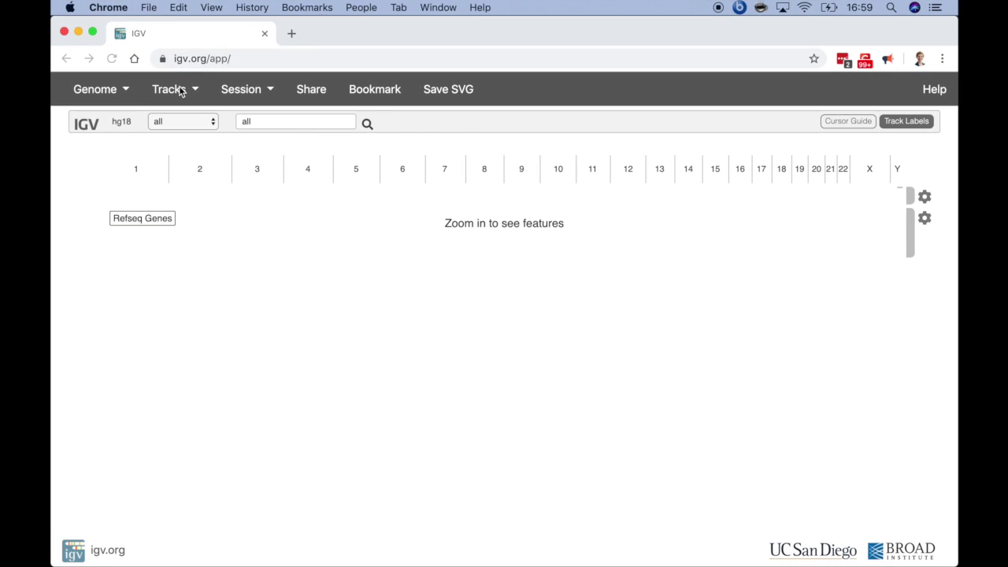
{"action": "left_click", "coordinate": [181, 91]}
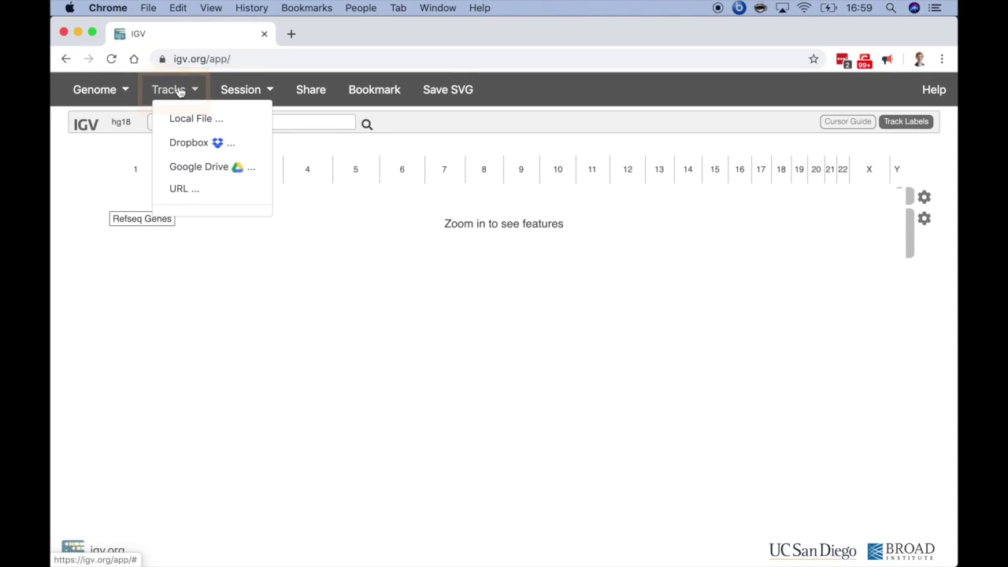
{"action": "left_click", "coordinate": [173, 144]}
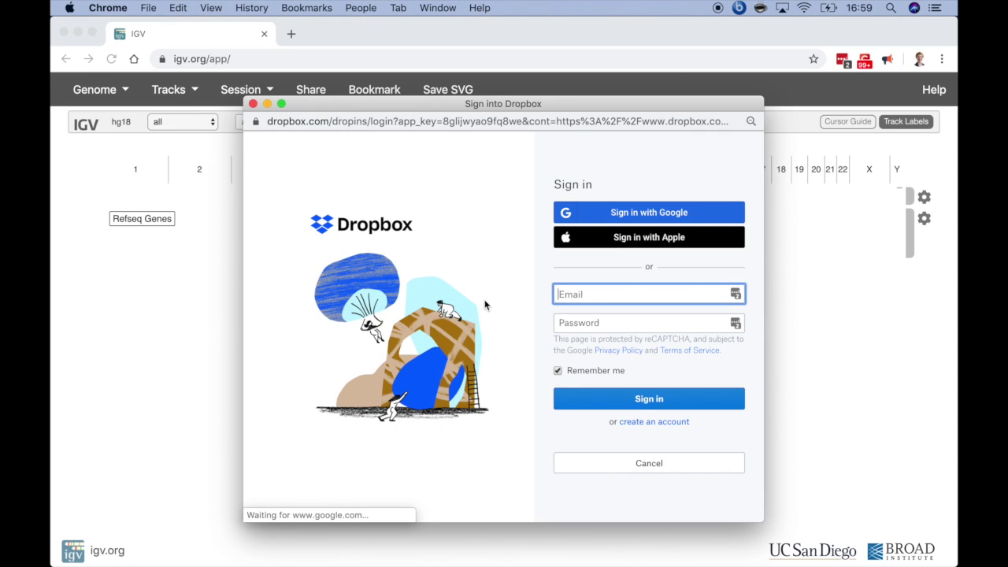
{"action": "left_click", "coordinate": [595, 405]}
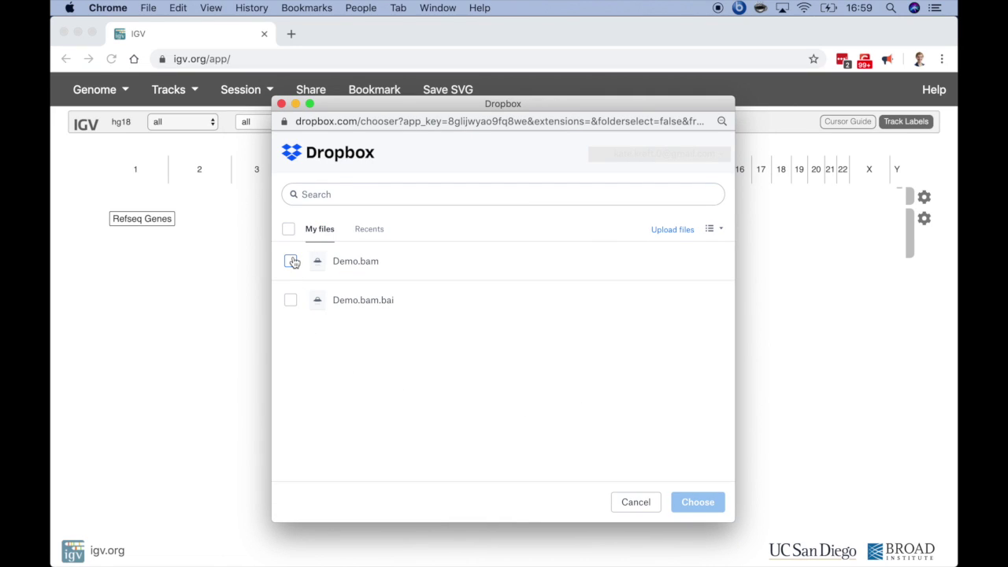
{"action": "left_click", "coordinate": [291, 261]}
{"action": "left_click", "coordinate": [291, 300]}
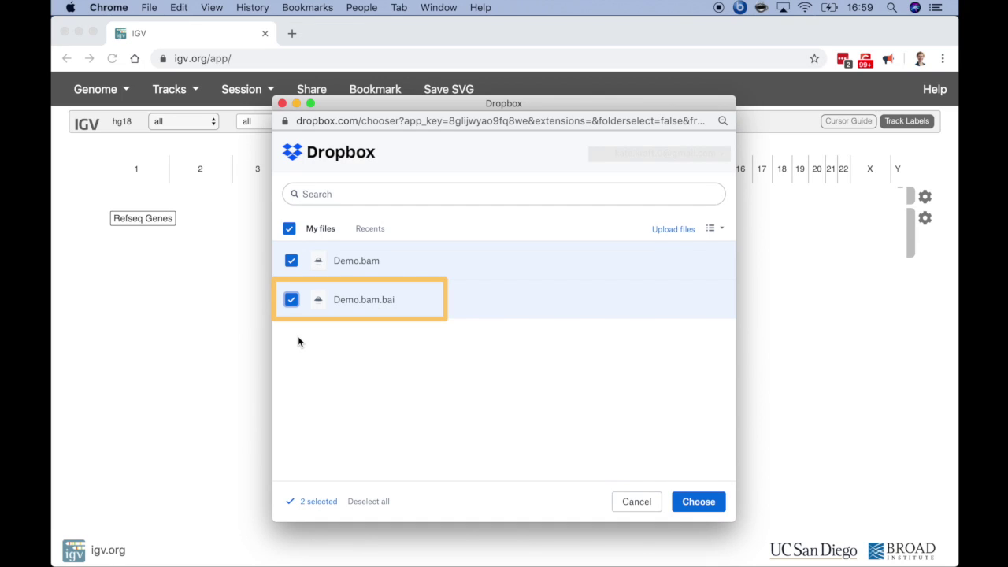
{"action": "left_click", "coordinate": [697, 501]}
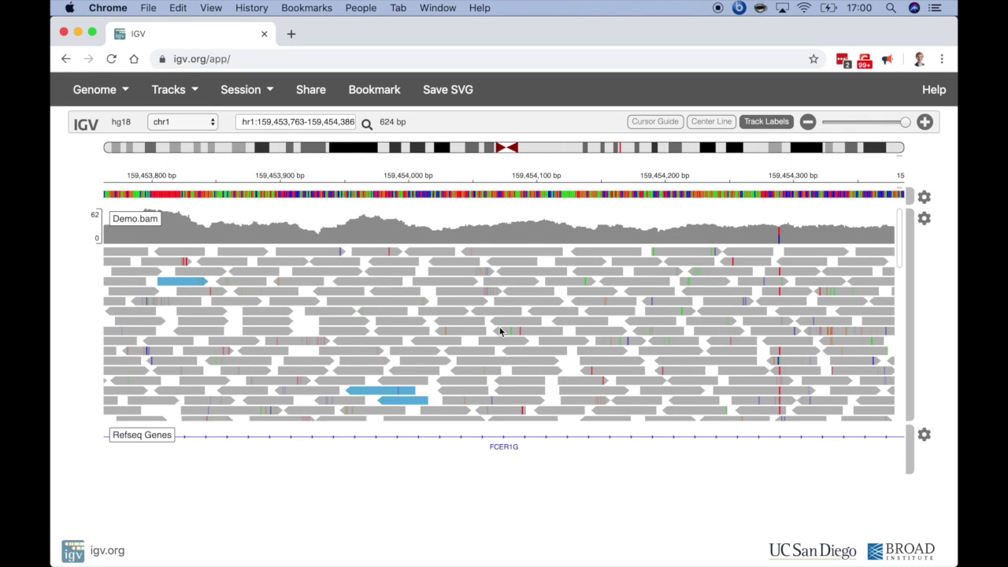
Zoom into the T mismatch near chr1:159,454,290 and sort the reads by base there.
{"action": "left_click_drag", "start_coordinate": [618, 308], "coordinate": [325, 301]}
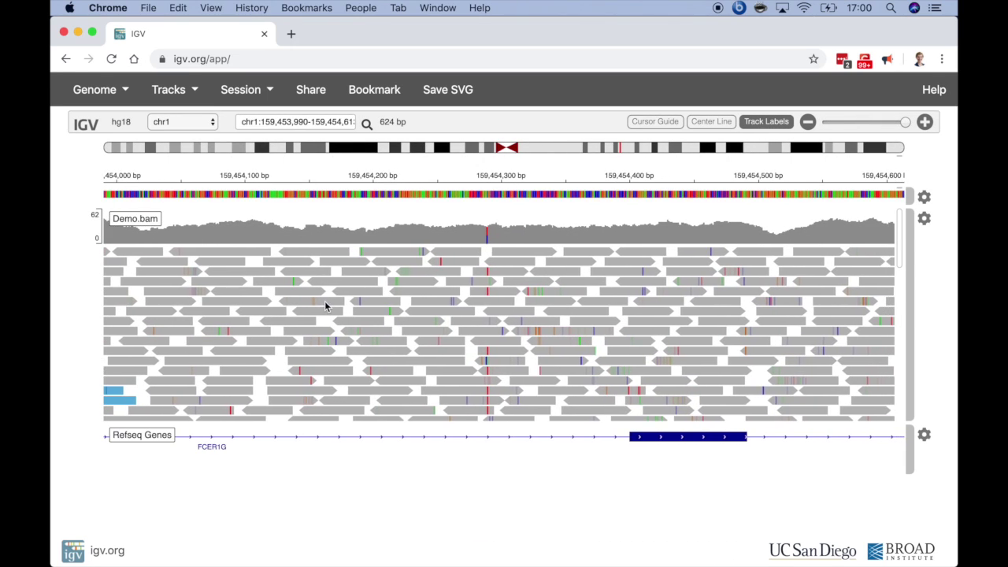
{"action": "left_click_drag", "start_coordinate": [468, 179], "coordinate": [577, 191]}
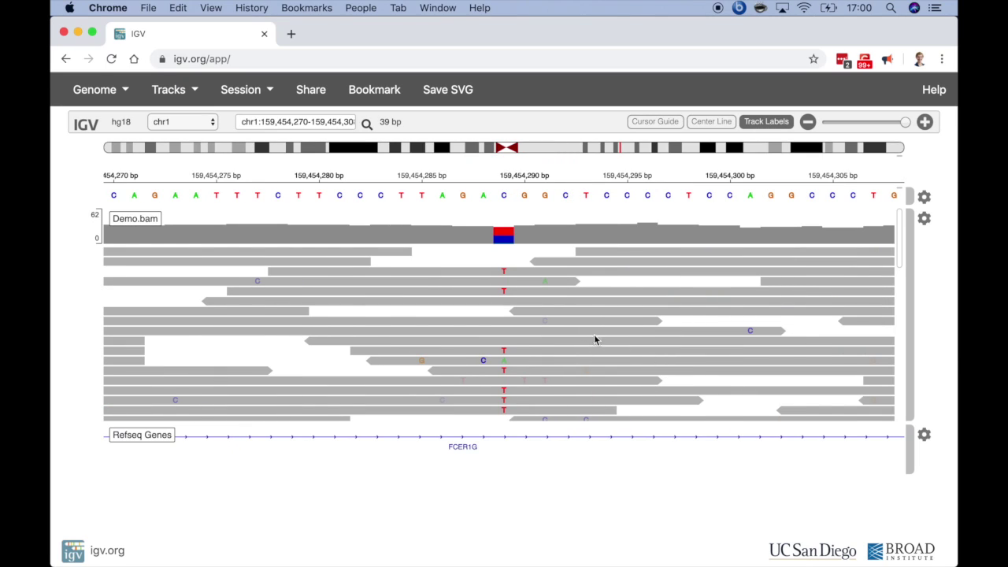
{"action": "right_click", "coordinate": [505, 244]}
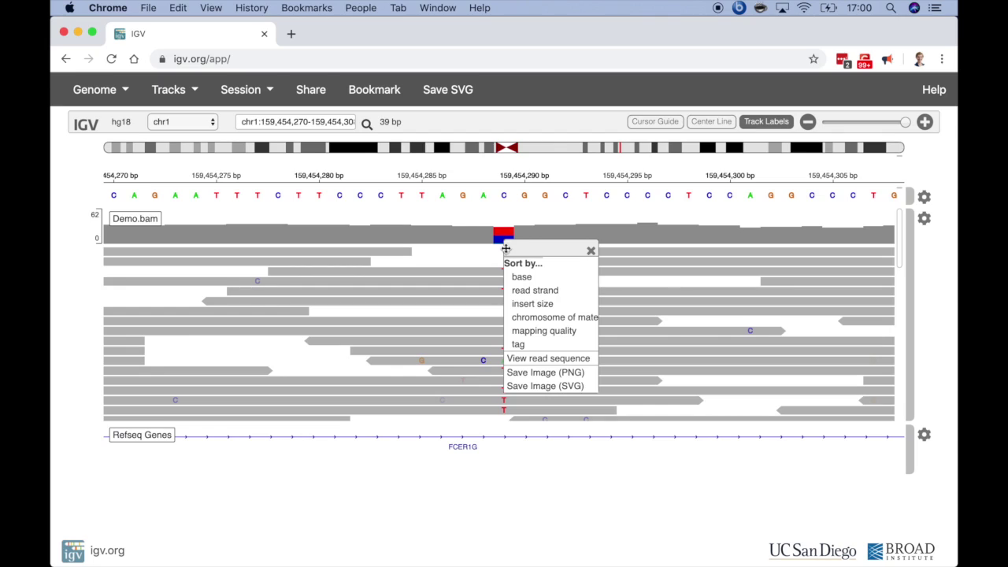
{"action": "left_click", "coordinate": [508, 278]}
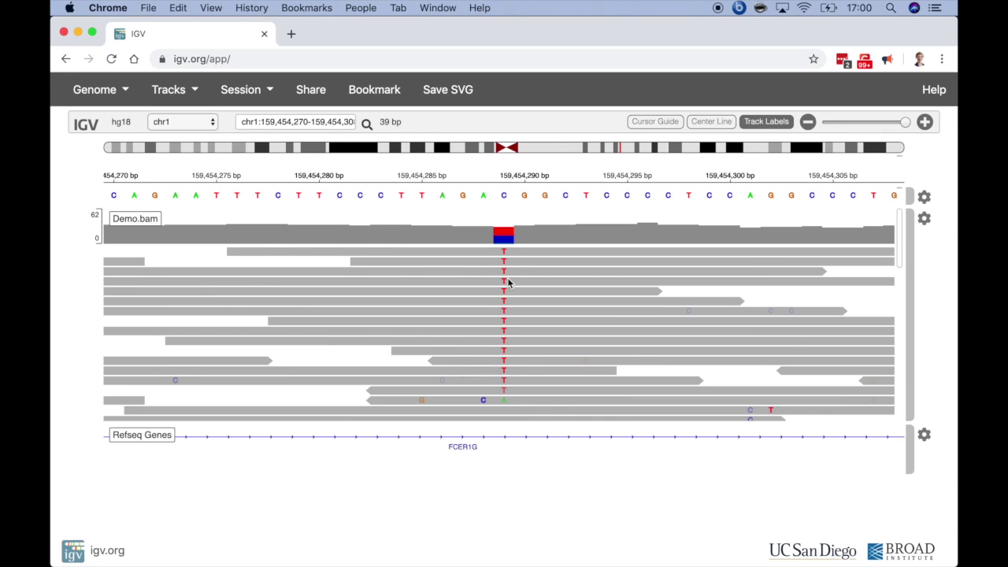
Change the Demo.bam track height from 300 to 400.
{"action": "left_click", "coordinate": [924, 218]}
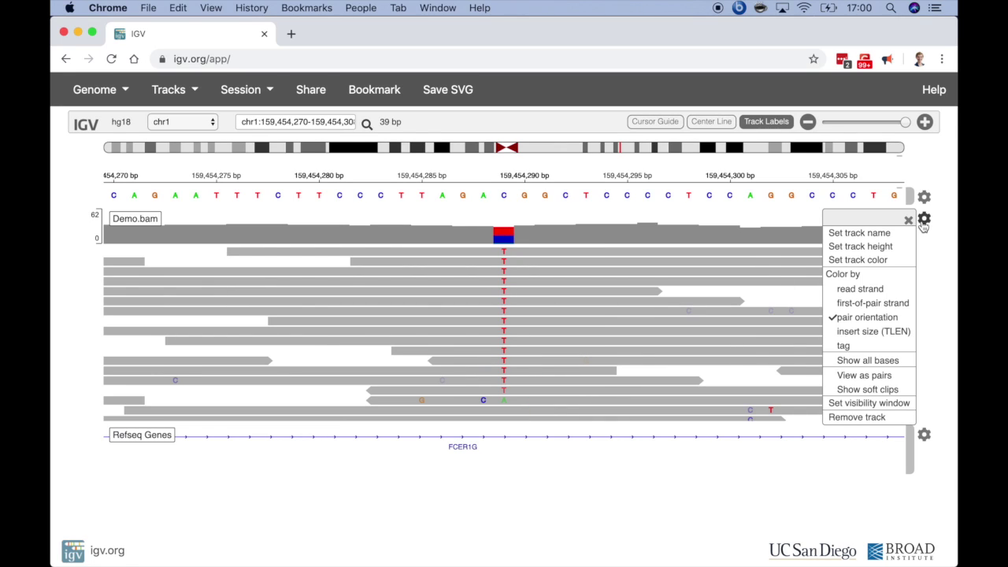
{"action": "left_click", "coordinate": [903, 246]}
{"action": "left_click", "coordinate": [729, 262]}
{"action": "key", "text": "BackSpace"}
{"action": "type", "text": "4"}
{"action": "left_click", "coordinate": [775, 293]}
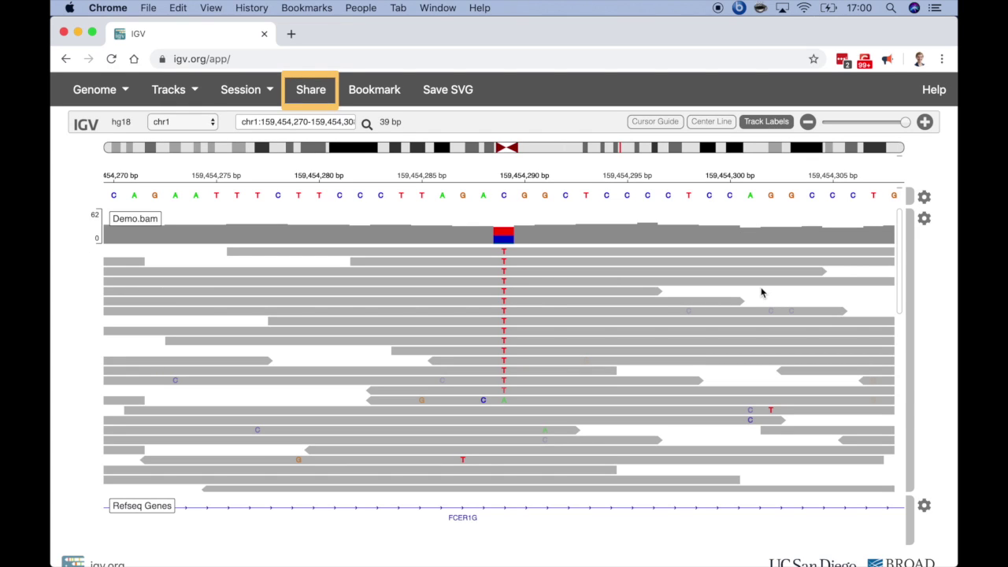
Open the session's share options and try the Twitter and email sharing choices, dismissing both.
{"action": "left_click", "coordinate": [315, 93]}
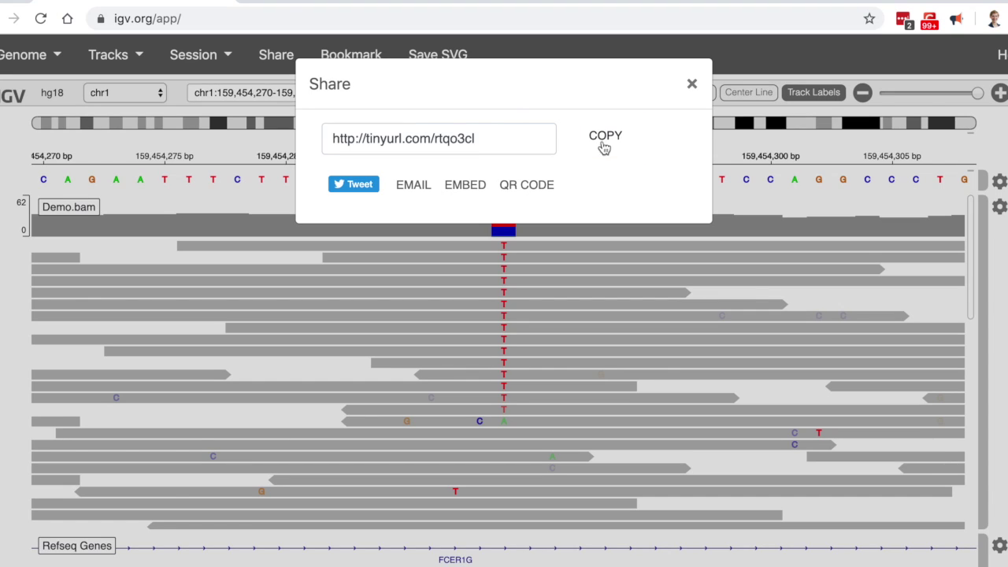
{"action": "left_click", "coordinate": [353, 184]}
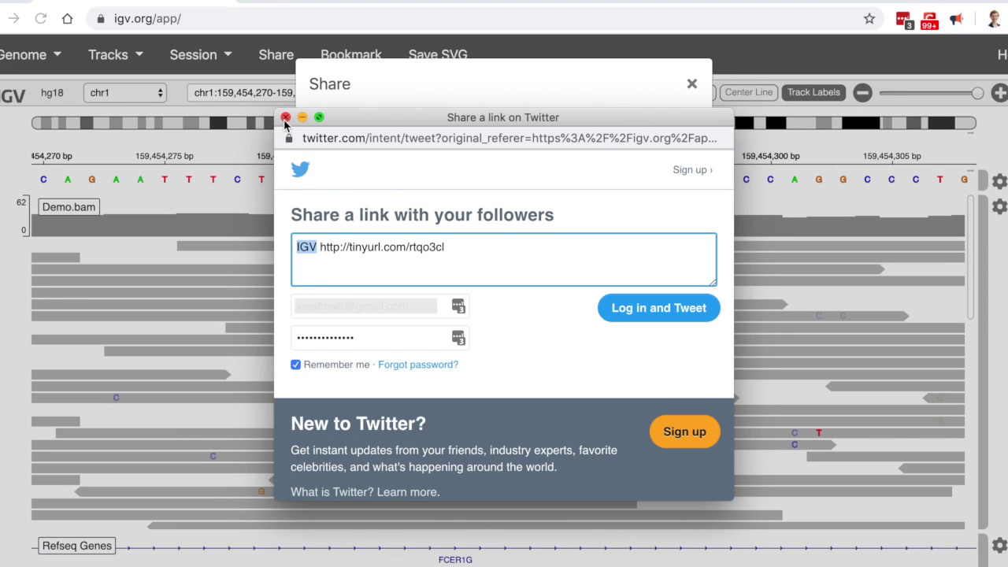
{"action": "left_click", "coordinate": [286, 117]}
{"action": "left_click", "coordinate": [414, 186]}
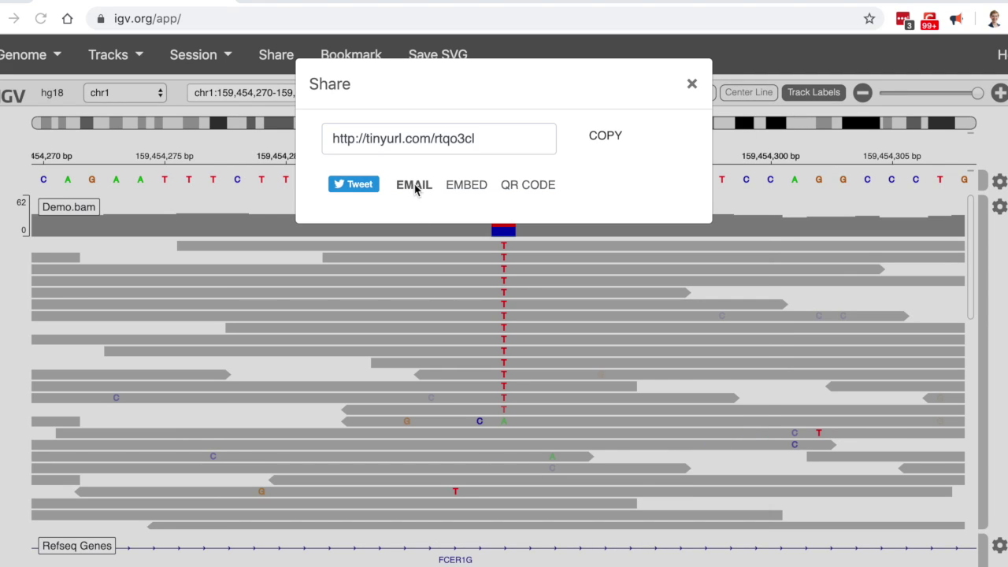
{"action": "left_click", "coordinate": [539, 353]}
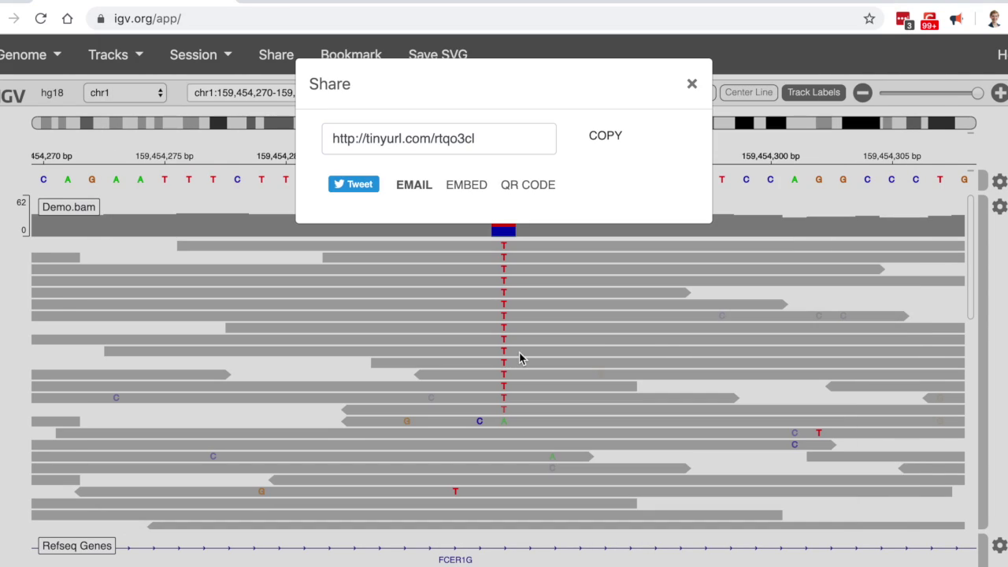
View the embed code and QR code, then copy the short tinyurl session link.
{"action": "left_click", "coordinate": [467, 189]}
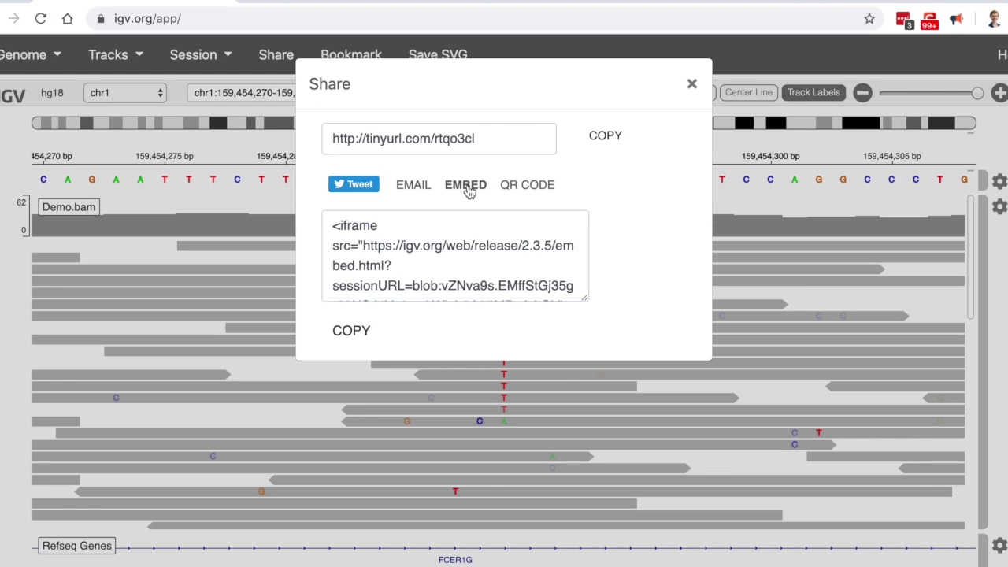
{"action": "left_click", "coordinate": [524, 193]}
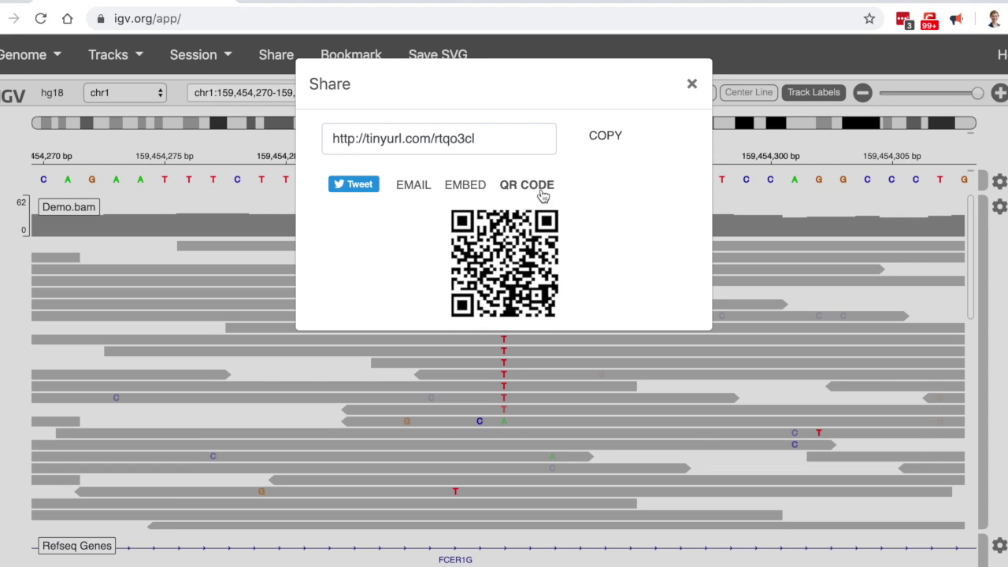
{"action": "left_click", "coordinate": [606, 138]}
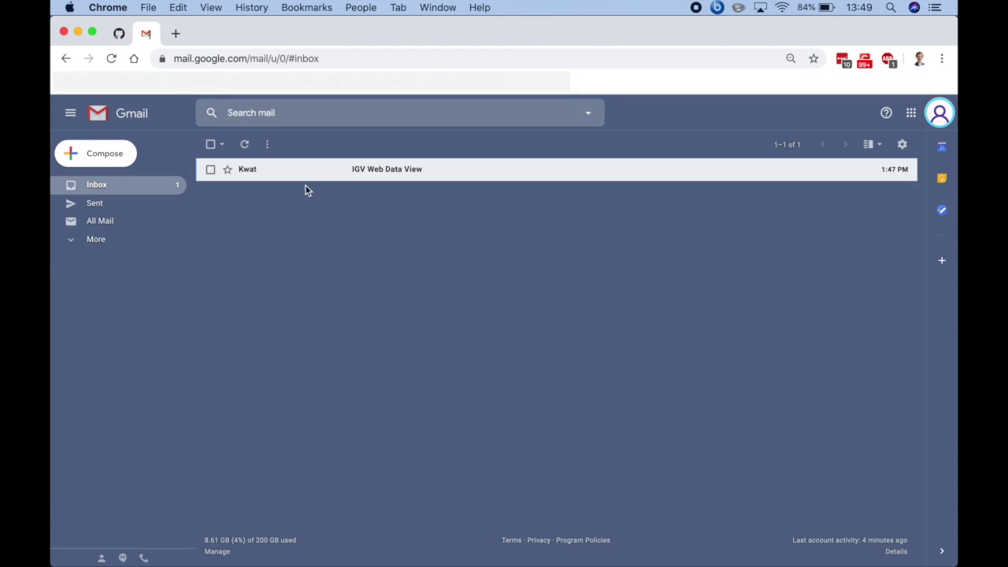
Open the 'IGV Web Data View' email in the Gmail inbox.
{"action": "left_click", "coordinate": [310, 174]}
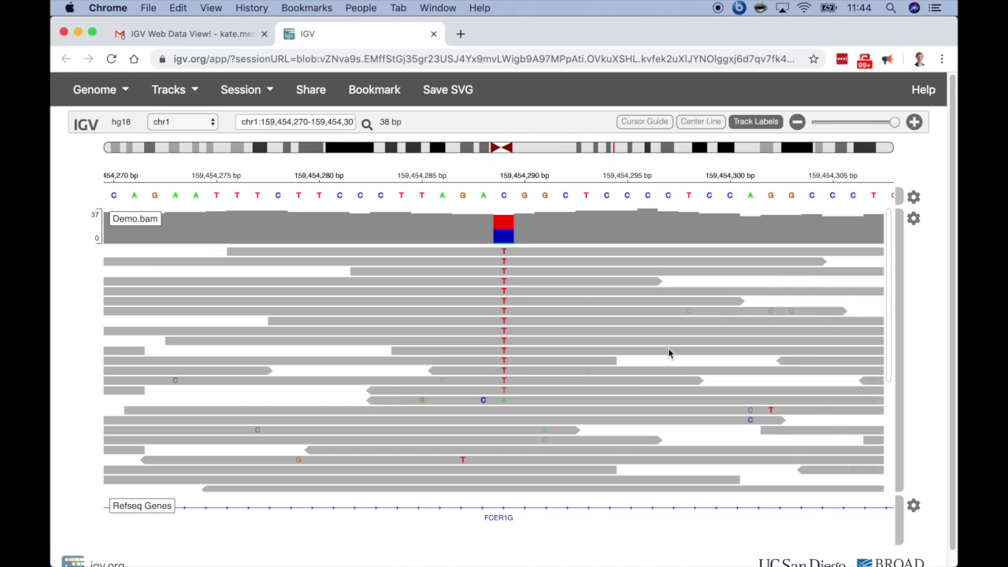
Pan the reopened Demo.bam alignments four bases toward lower coordinates.
{"action": "left_click_drag", "start_coordinate": [668, 353], "coordinate": [605, 319]}
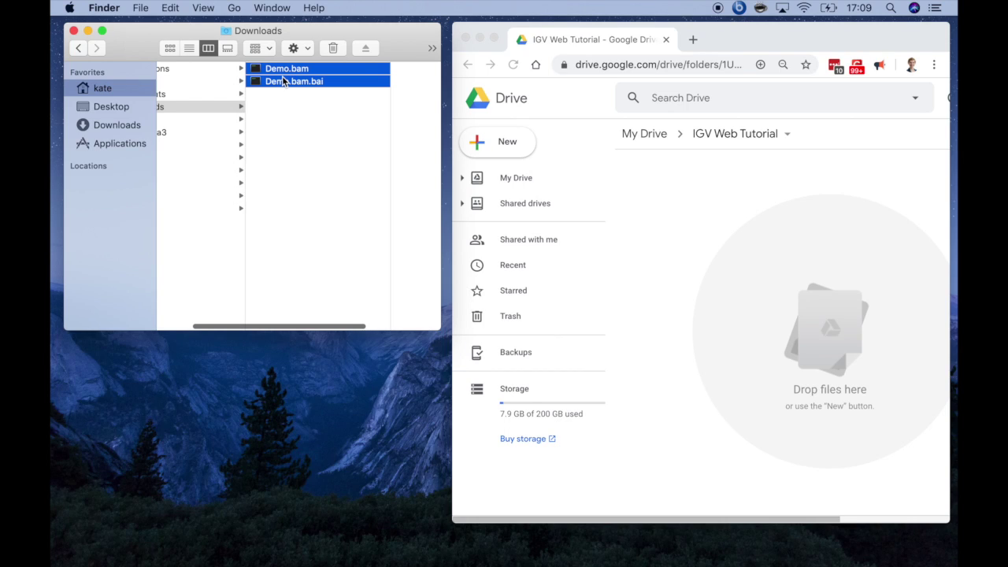
Upload Demo.bam and Demo.bam.bai to the IGV Web Tutorial Drive folder and share both with a suggested contact.
{"action": "left_click_drag", "start_coordinate": [285, 81], "coordinate": [778, 251]}
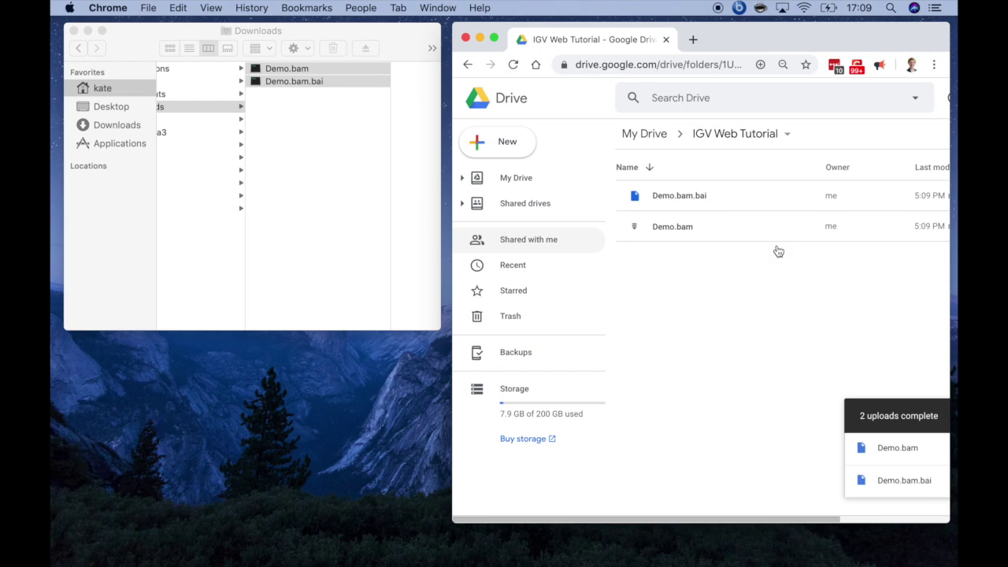
{"action": "left_click", "coordinate": [654, 203]}
{"action": "left_click", "coordinate": [714, 224], "text": "shift"}
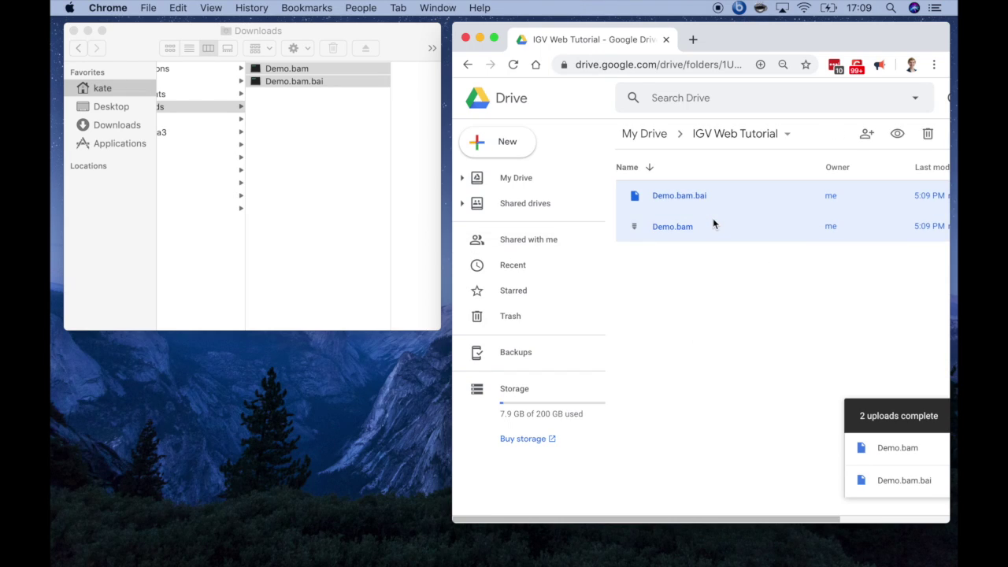
{"action": "type", "text": ".kate"}
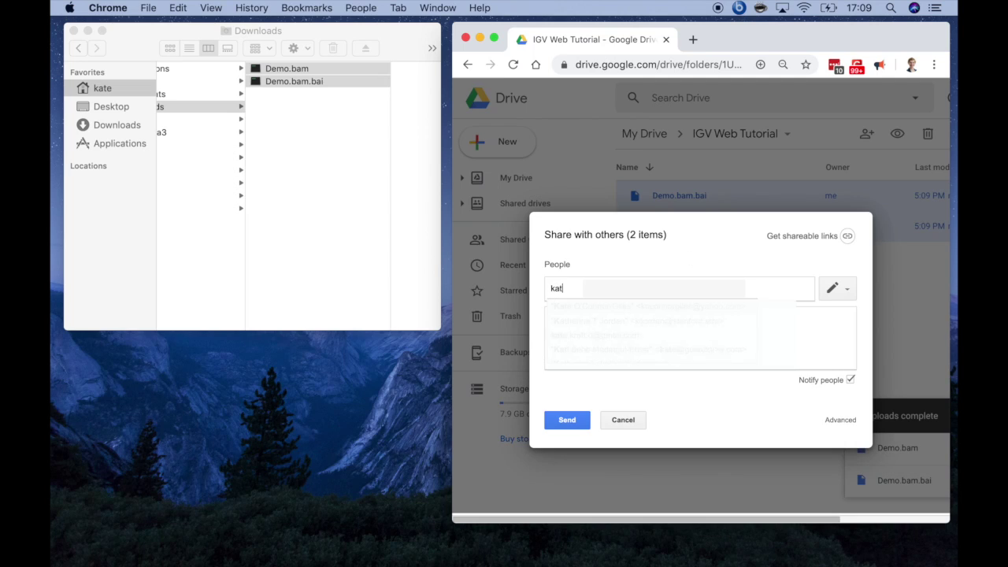
{"action": "type", "text": "d"}
{"action": "key", "text": "Return"}
{"action": "left_click", "coordinate": [573, 424]}
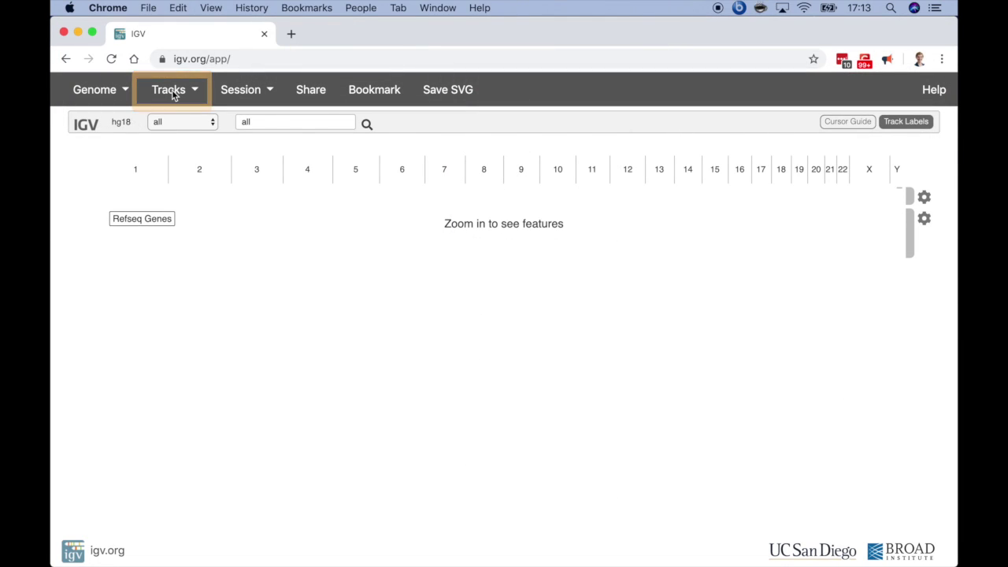
Load Demo.bam and Demo.bam.bai from the Google Drive IGV Web Tutorial folder as a track.
{"action": "left_click", "coordinate": [172, 95]}
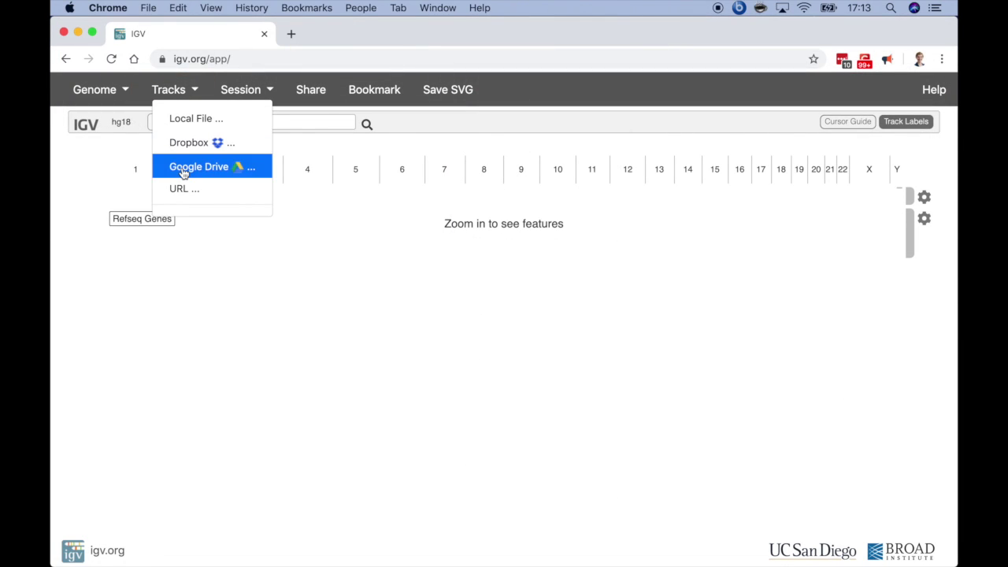
{"action": "left_click", "coordinate": [182, 168]}
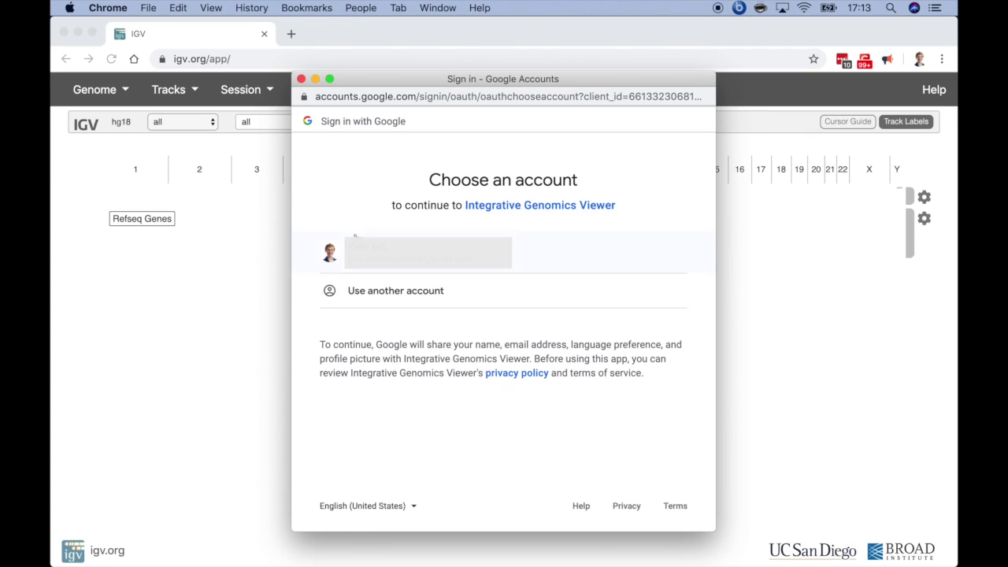
{"action": "left_click", "coordinate": [353, 236]}
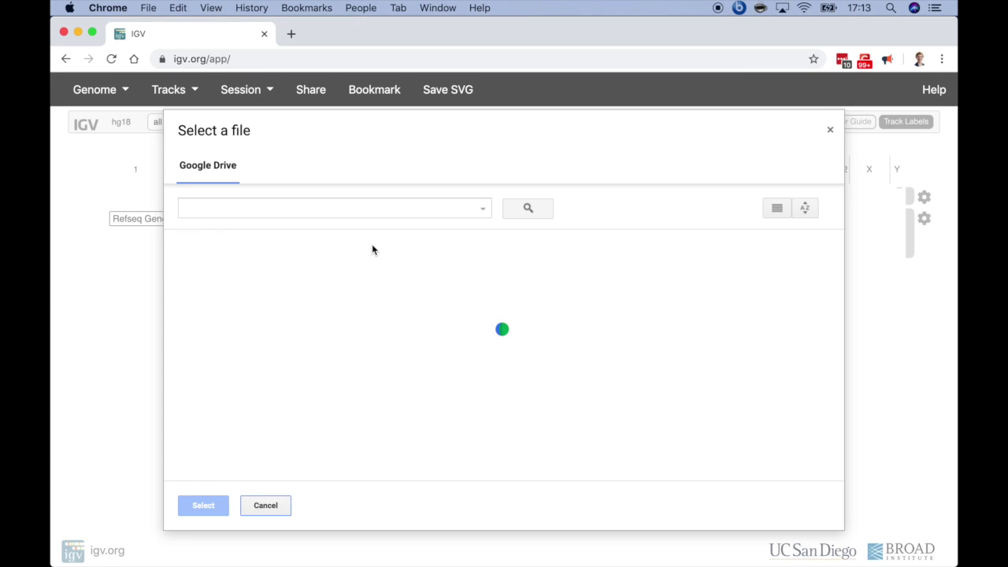
{"action": "double_click", "coordinate": [269, 296]}
{"action": "left_click", "coordinate": [266, 317]}
{"action": "left_click", "coordinate": [338, 339], "text": "shift"}
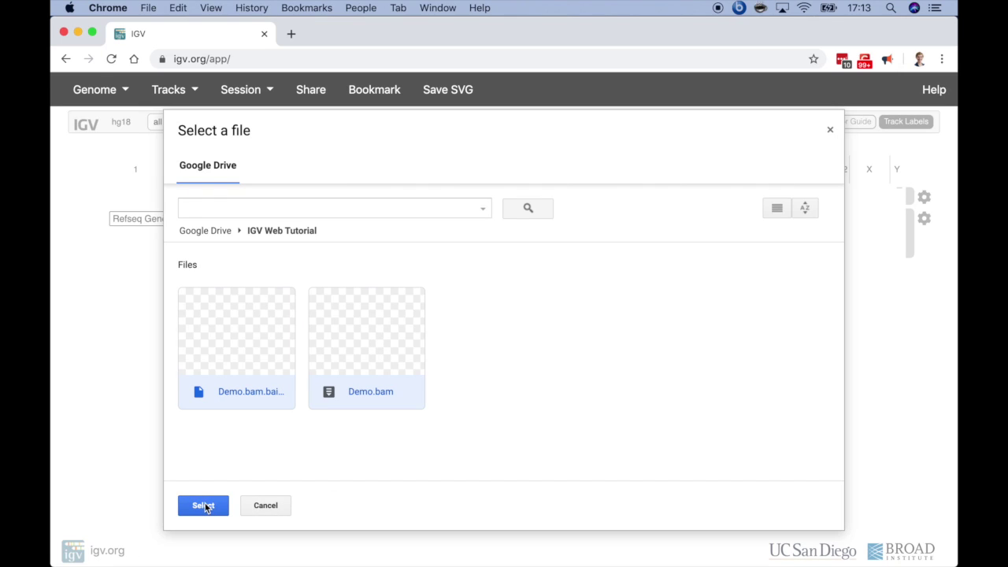
{"action": "left_click", "coordinate": [205, 506]}
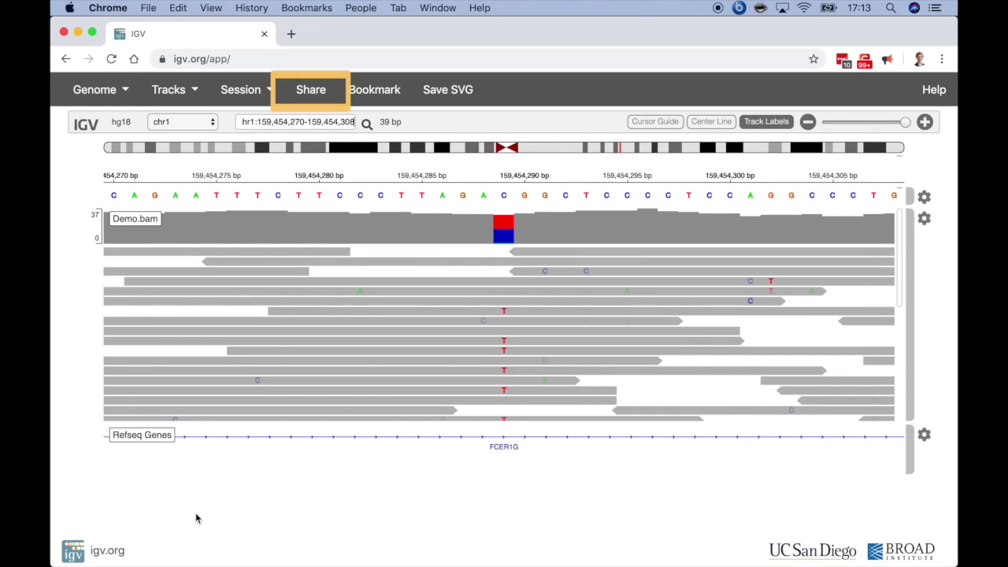
Copy the Drive session's short share link and open it in an incognito window.
{"action": "left_click", "coordinate": [316, 92]}
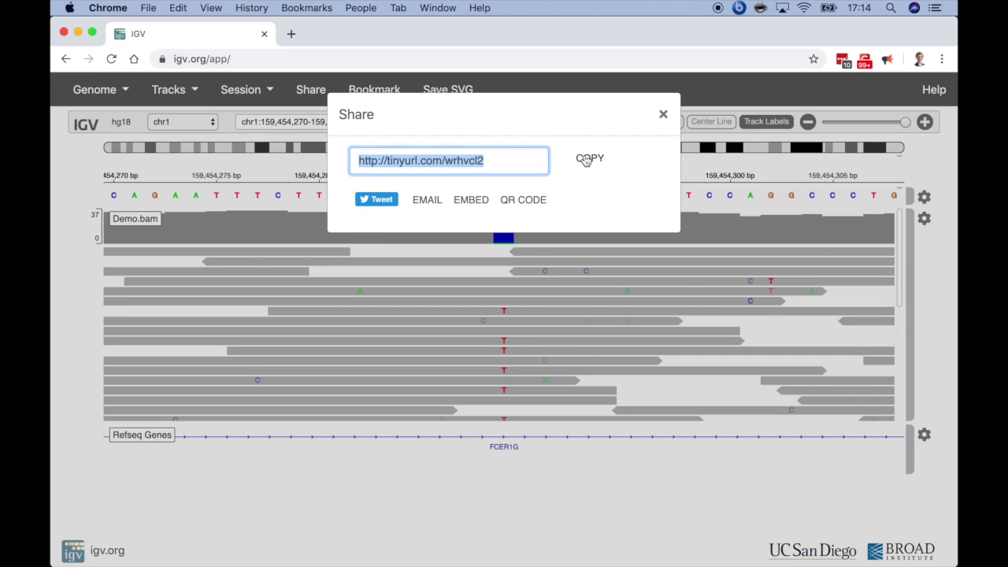
{"action": "left_click", "coordinate": [588, 159]}
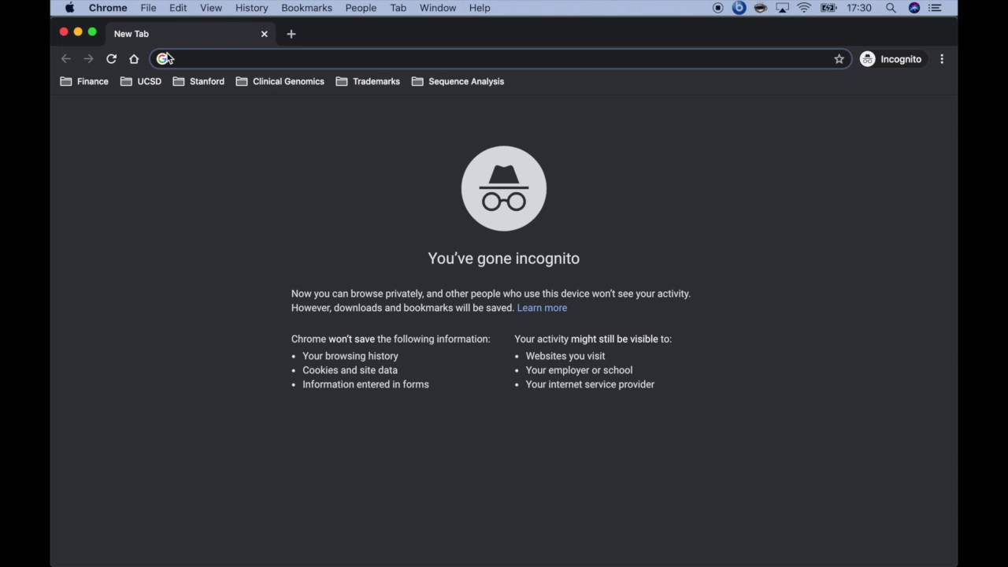
{"action": "key", "text": "super+v"}
{"action": "key", "text": "Return"}
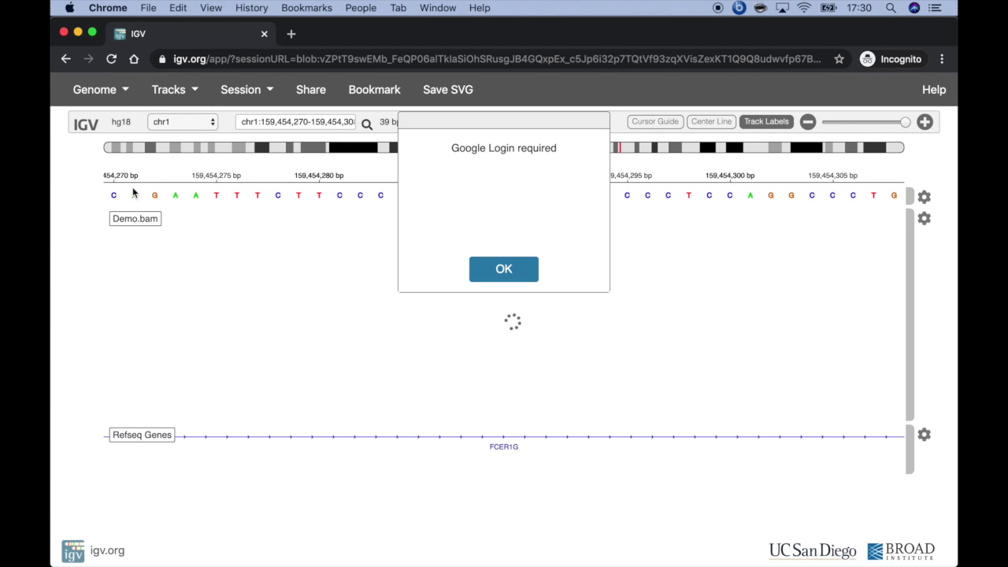
Sign in with the Google account e-mail and password, then pan the loaded Demo.bam reads.
{"action": "left_click", "coordinate": [505, 270]}
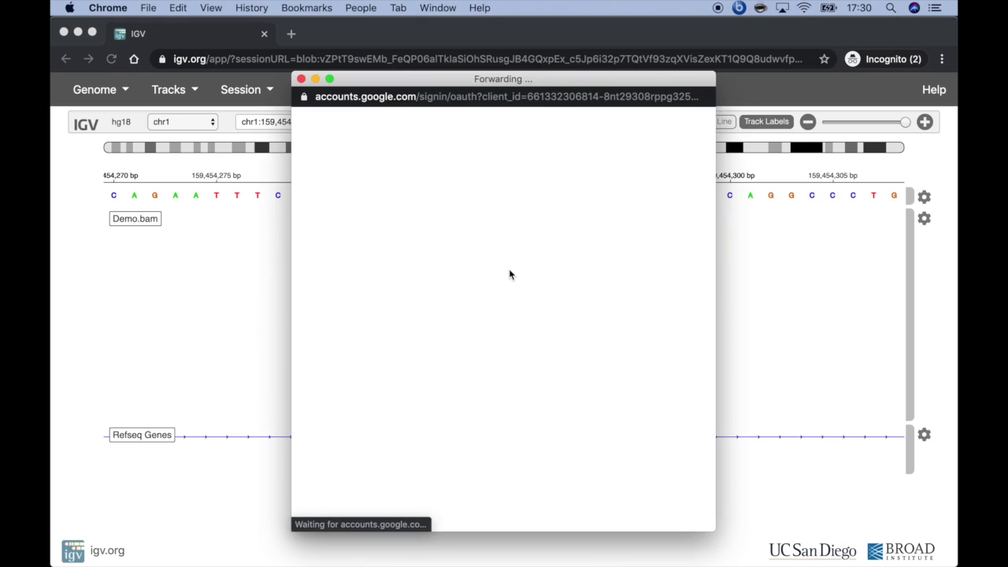
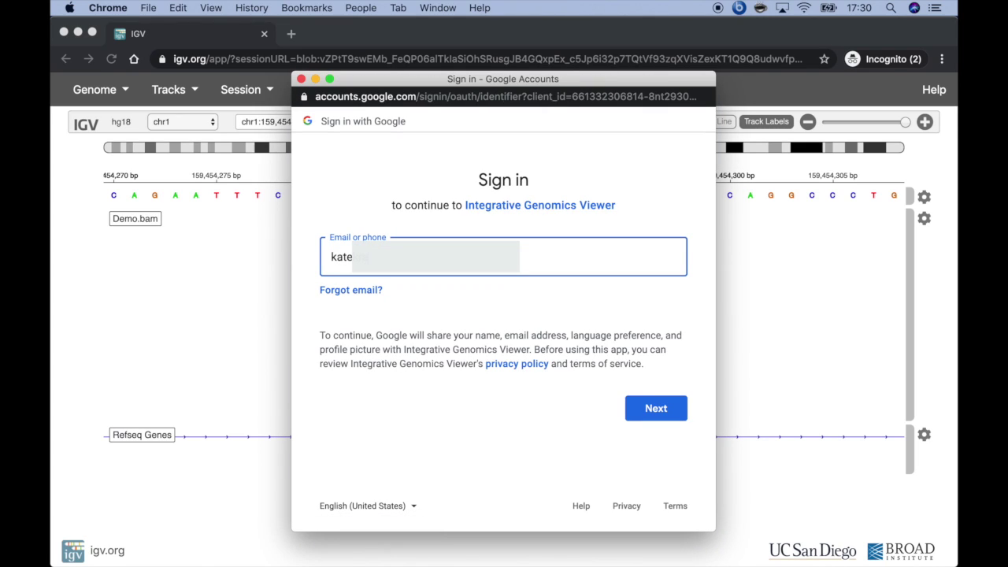
{"action": "key", "text": "Return"}
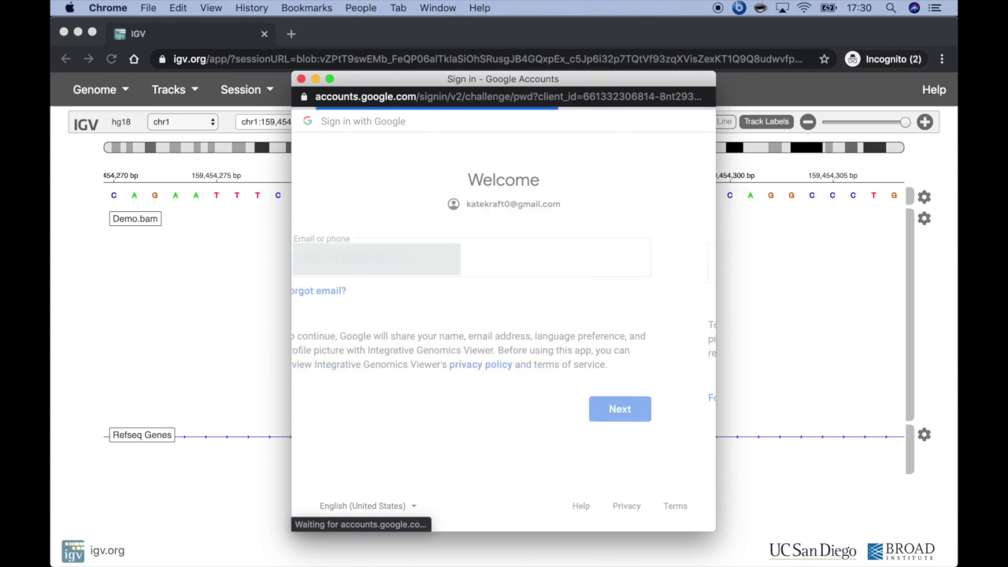
{"action": "key", "text": "super+v"}
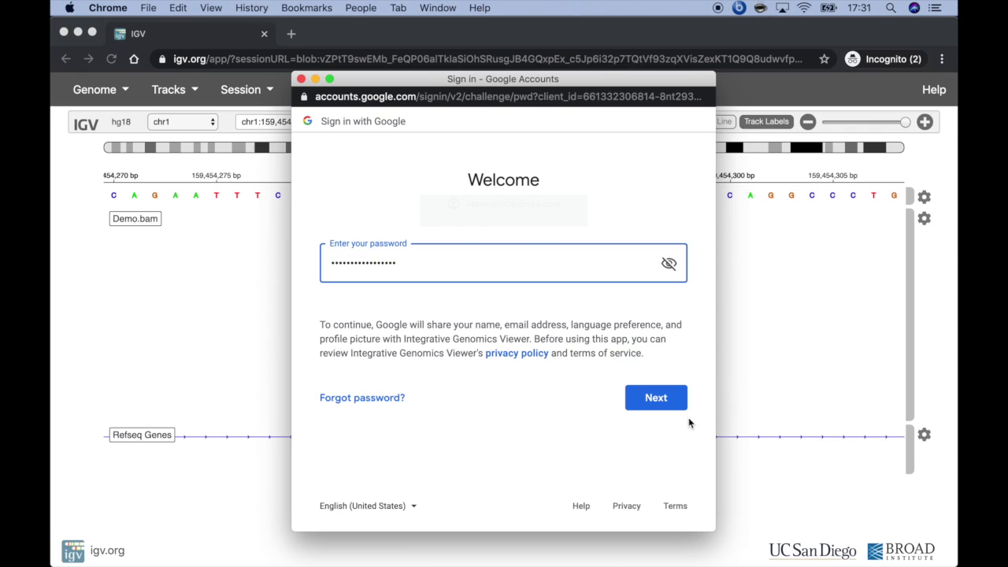
{"action": "left_click", "coordinate": [672, 401]}
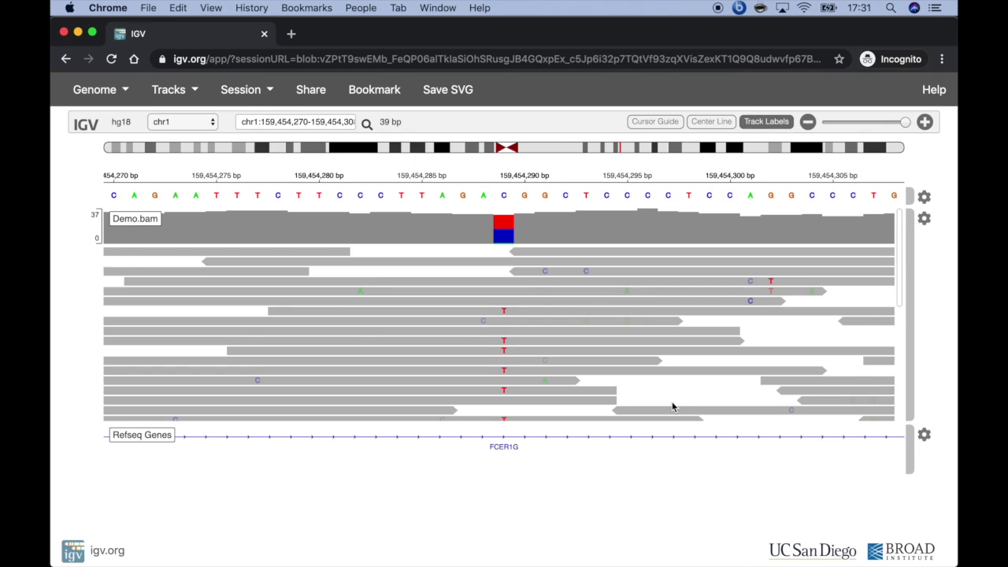
{"action": "left_click_drag", "start_coordinate": [674, 408], "coordinate": [735, 371]}
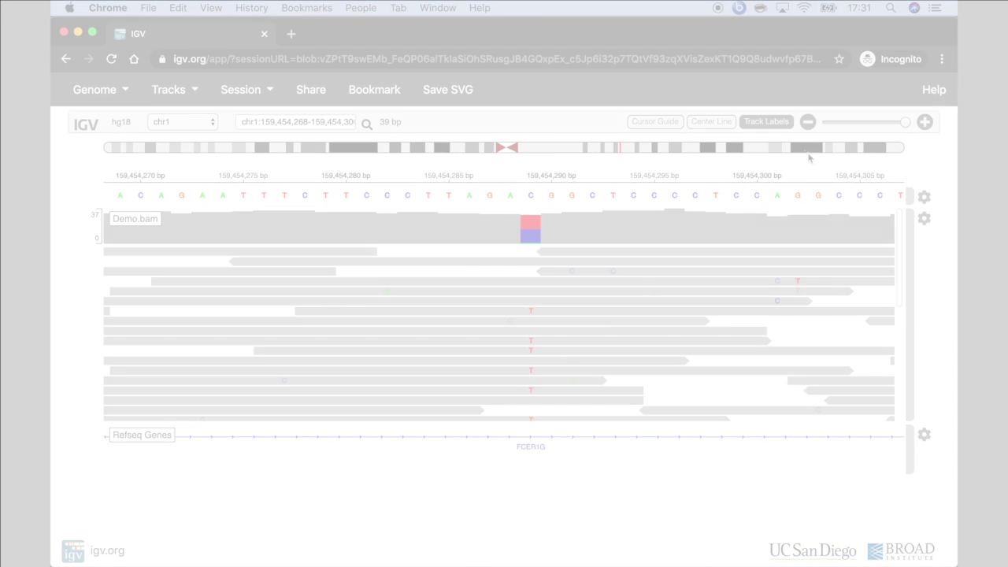